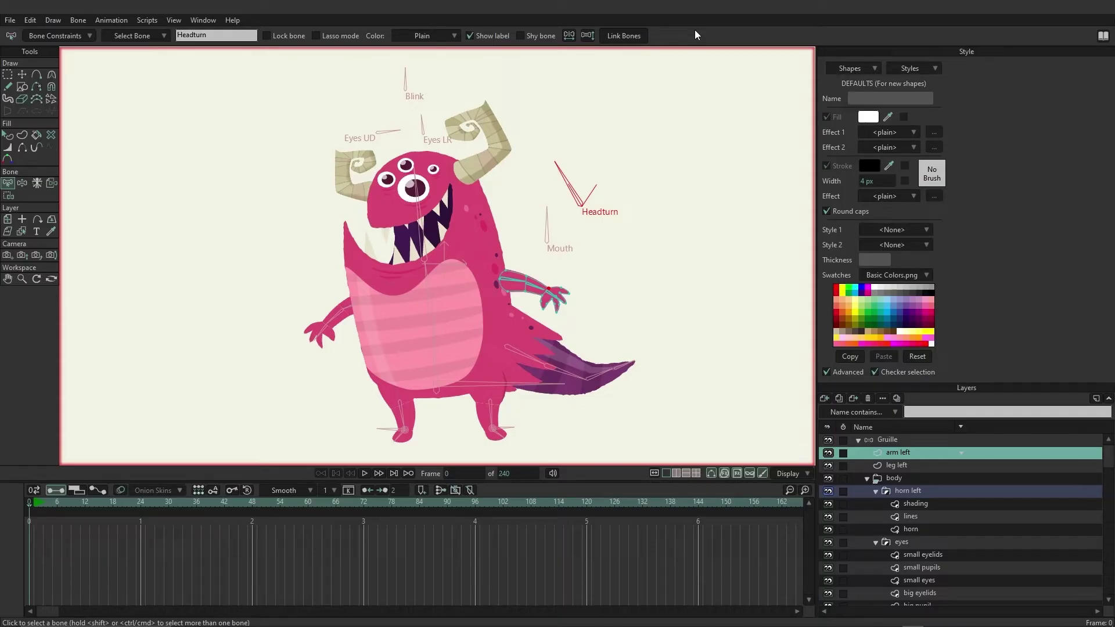
Activate and collapse the Gruille layer, scrub frames 2–9, then play its animation from frame 9
{"action": "left_click", "coordinate": [895, 440]}
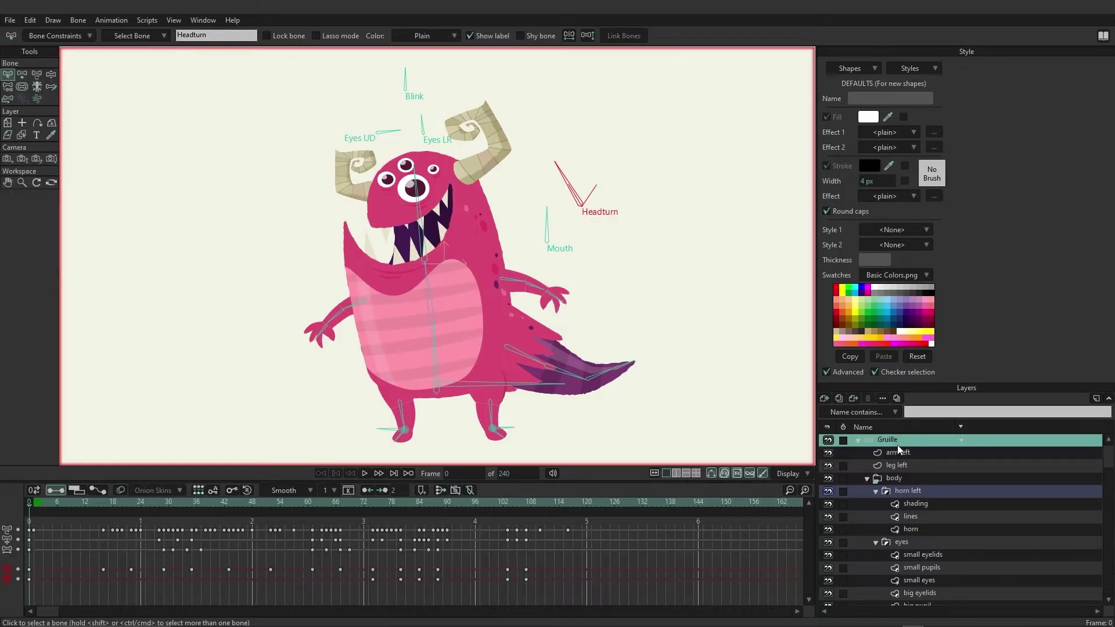
{"action": "left_click", "coordinate": [859, 441]}
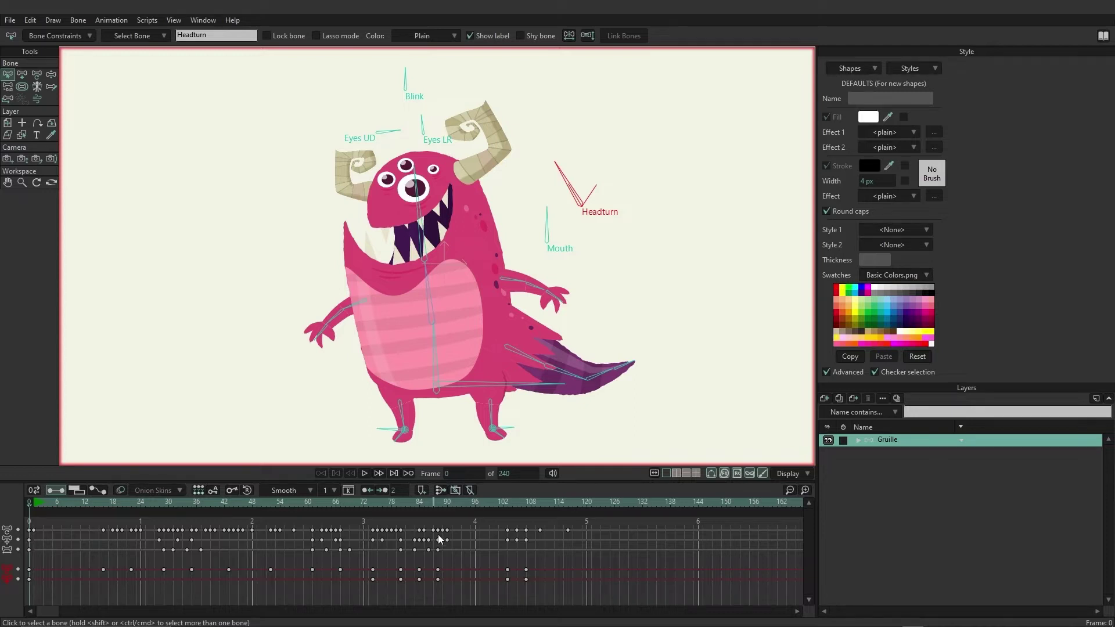
{"action": "left_click", "coordinate": [58, 505]}
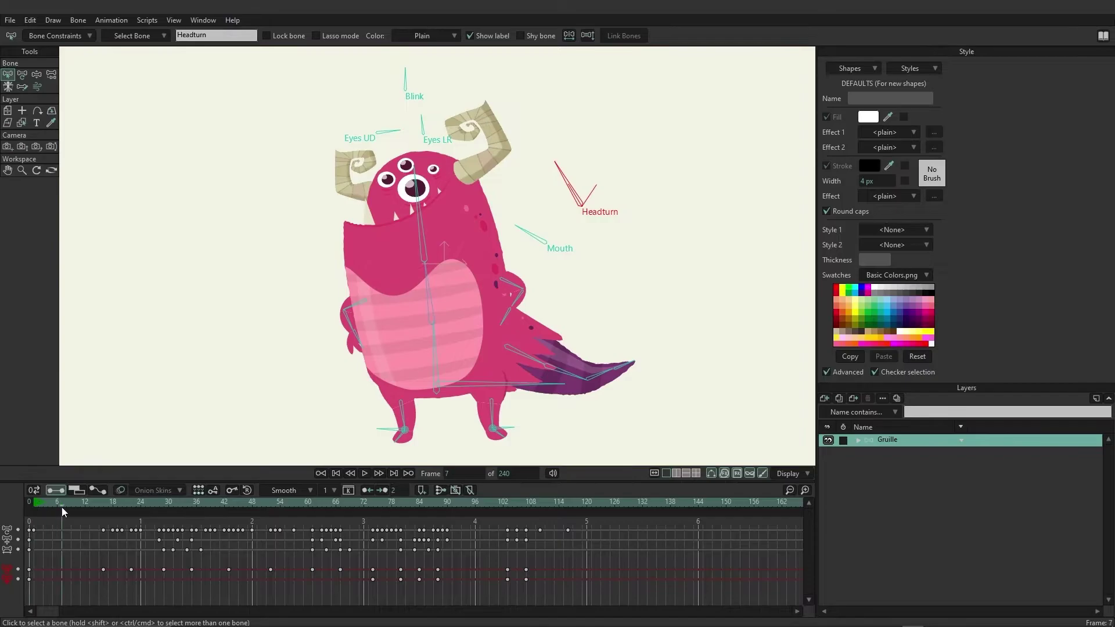
{"action": "left_click_drag", "start_coordinate": [62, 507], "coordinate": [37, 508]}
{"action": "left_click_drag", "start_coordinate": [43, 506], "coordinate": [243, 518]}
{"action": "left_click", "coordinate": [72, 540]}
{"action": "left_click", "coordinate": [364, 474]}
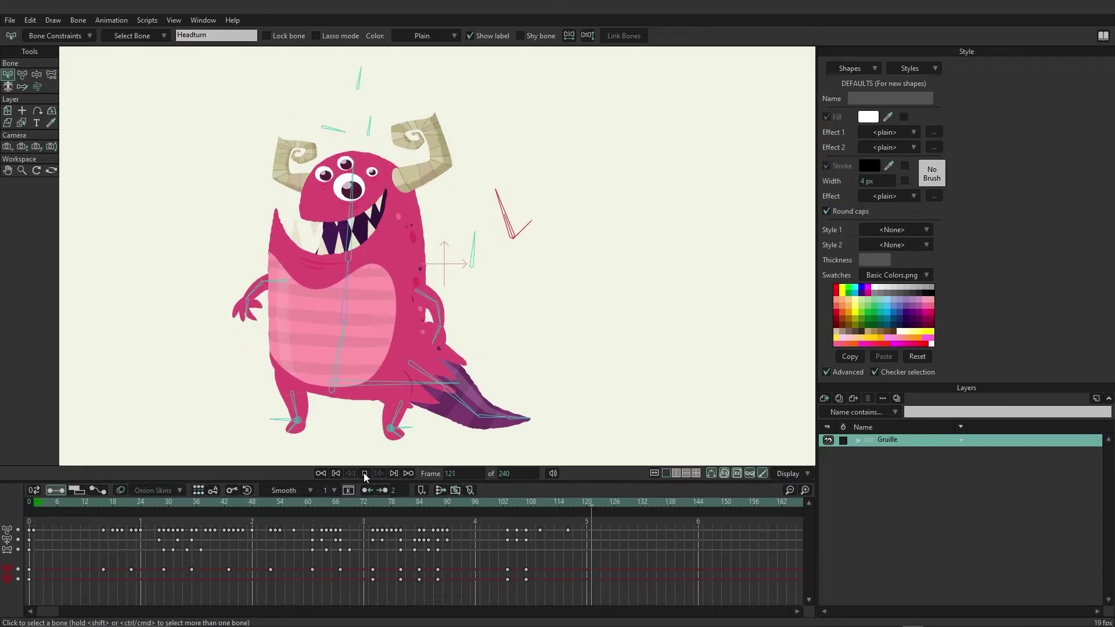
Stop playback and click empty canvas beside the monster to deselect the Headturn bone
{"action": "left_click", "coordinate": [364, 474]}
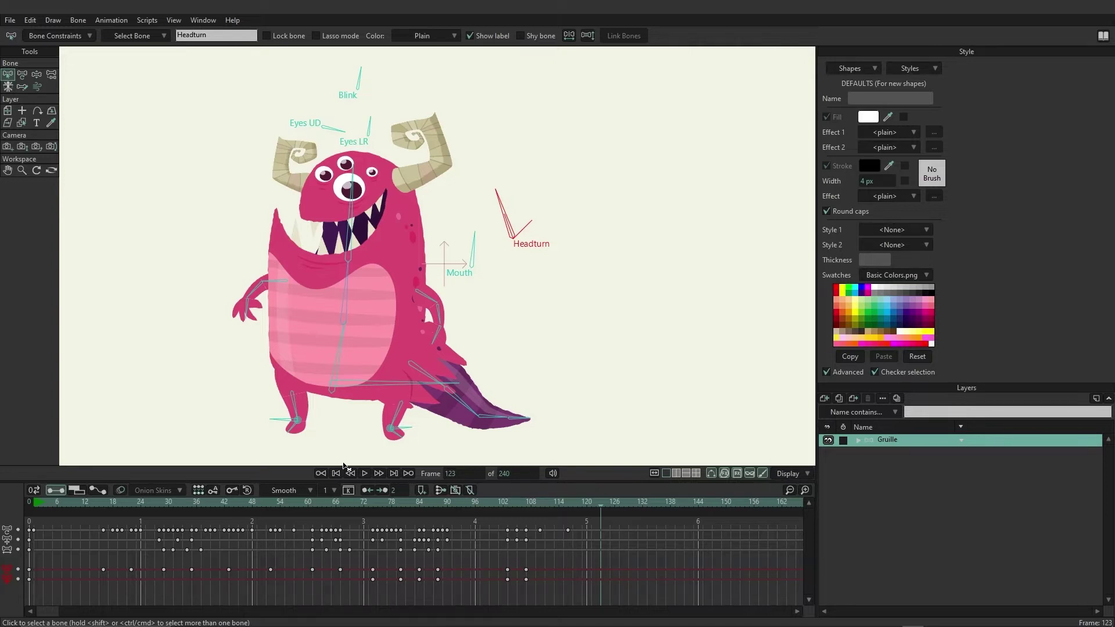
{"action": "left_click", "coordinate": [456, 331]}
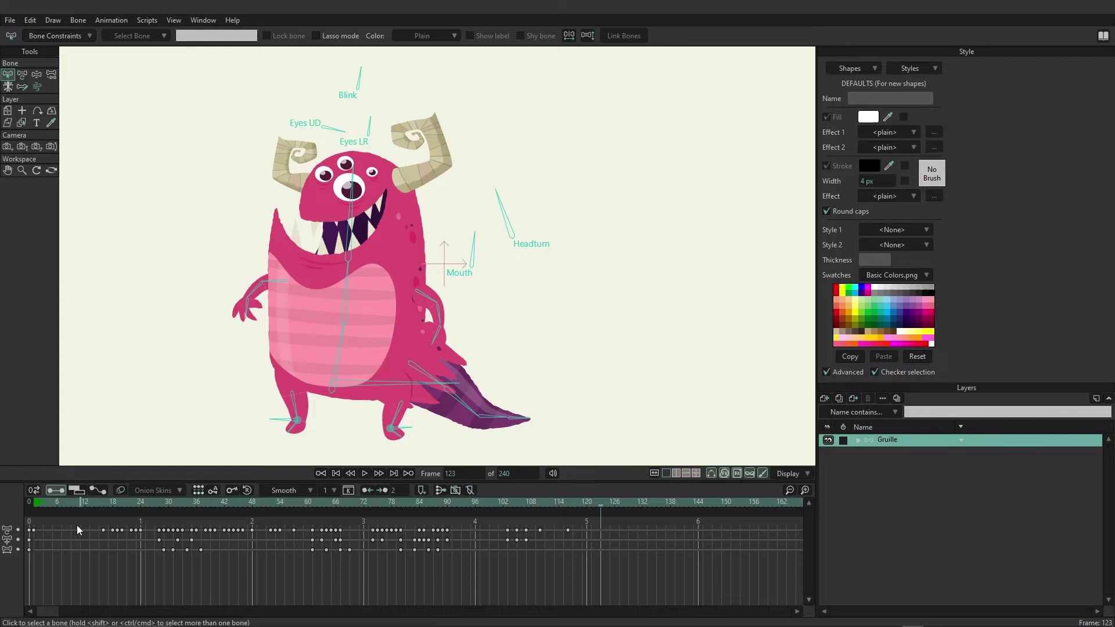
With Manipulate Bones, stretch one arm at frame 6, the other at frame 10, and lift a foot at frame 13
{"action": "left_click", "coordinate": [59, 502]}
{"action": "left_click", "coordinate": [36, 74]}
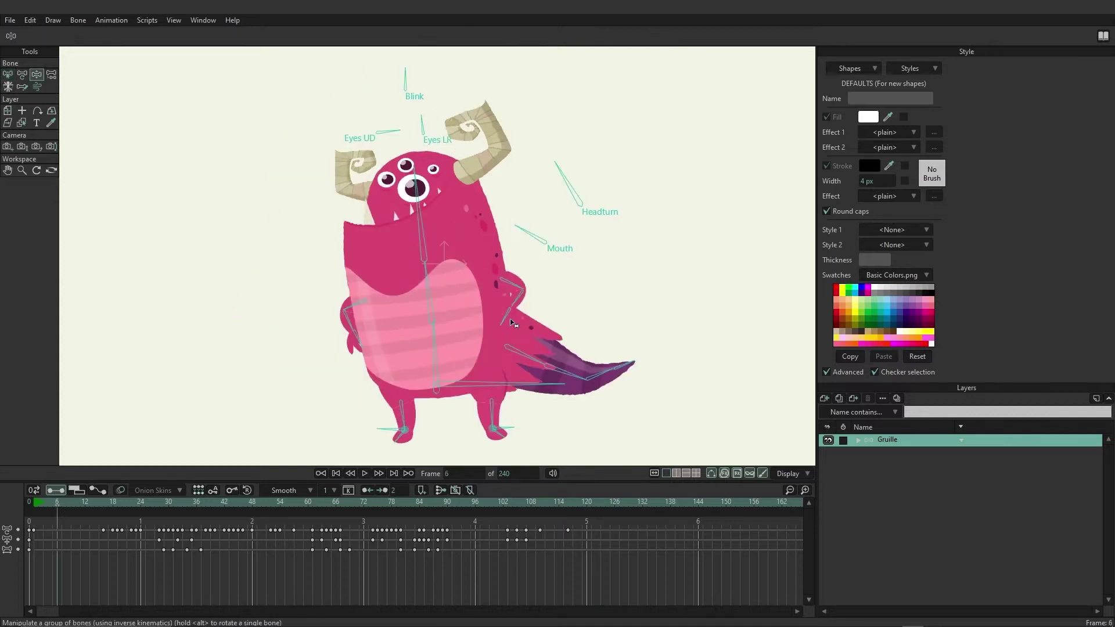
{"action": "left_click_drag", "start_coordinate": [503, 320], "coordinate": [624, 278]}
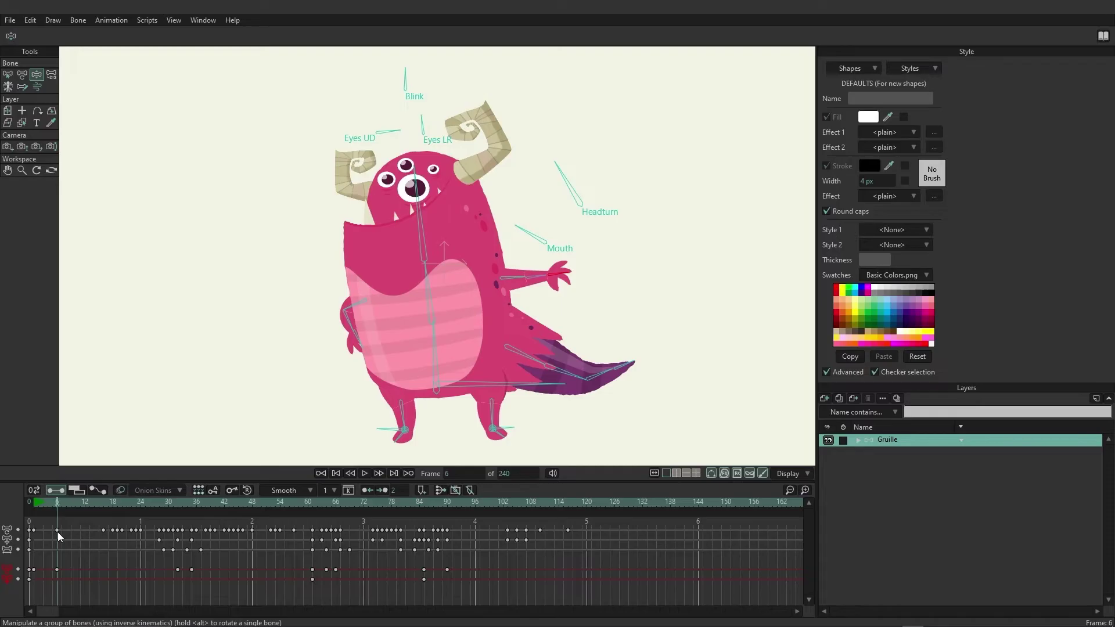
{"action": "left_click", "coordinate": [74, 501]}
{"action": "left_click_drag", "start_coordinate": [355, 329], "coordinate": [299, 290]}
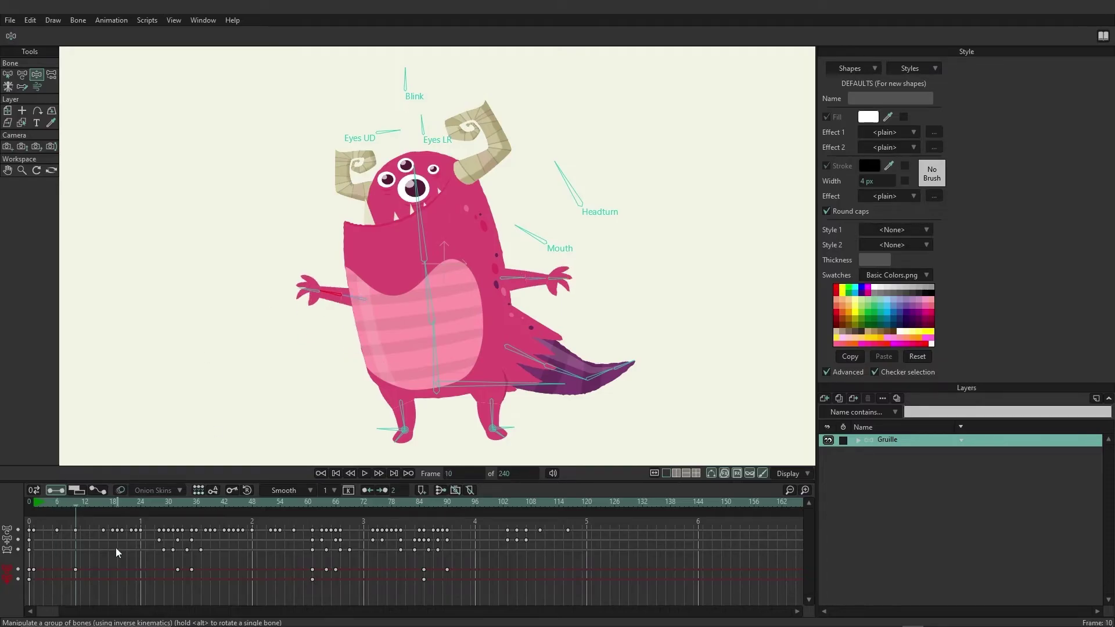
{"action": "left_click", "coordinate": [90, 503]}
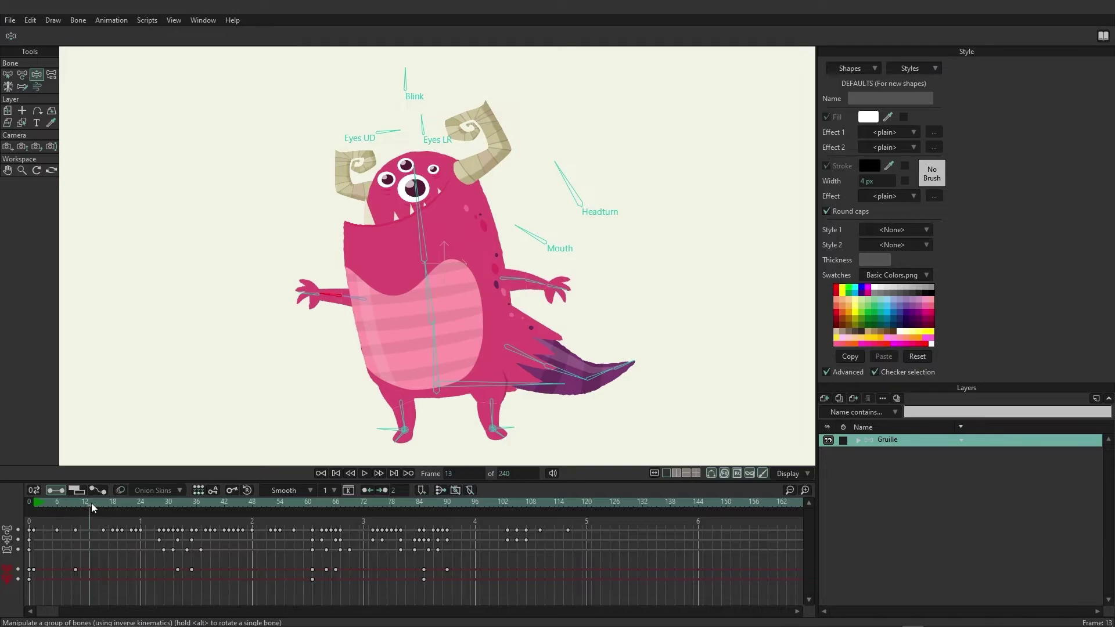
{"action": "left_click_drag", "start_coordinate": [494, 431], "coordinate": [507, 415]}
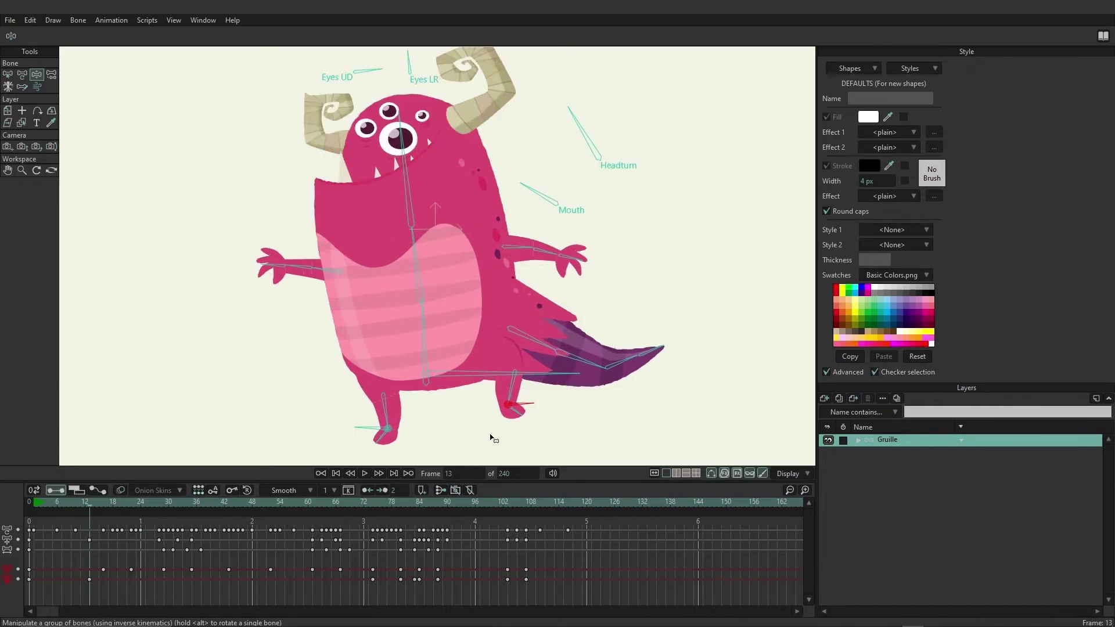
{"action": "scroll", "coordinate": [494, 428], "scroll_direction": "up", "scroll_amount": 5}
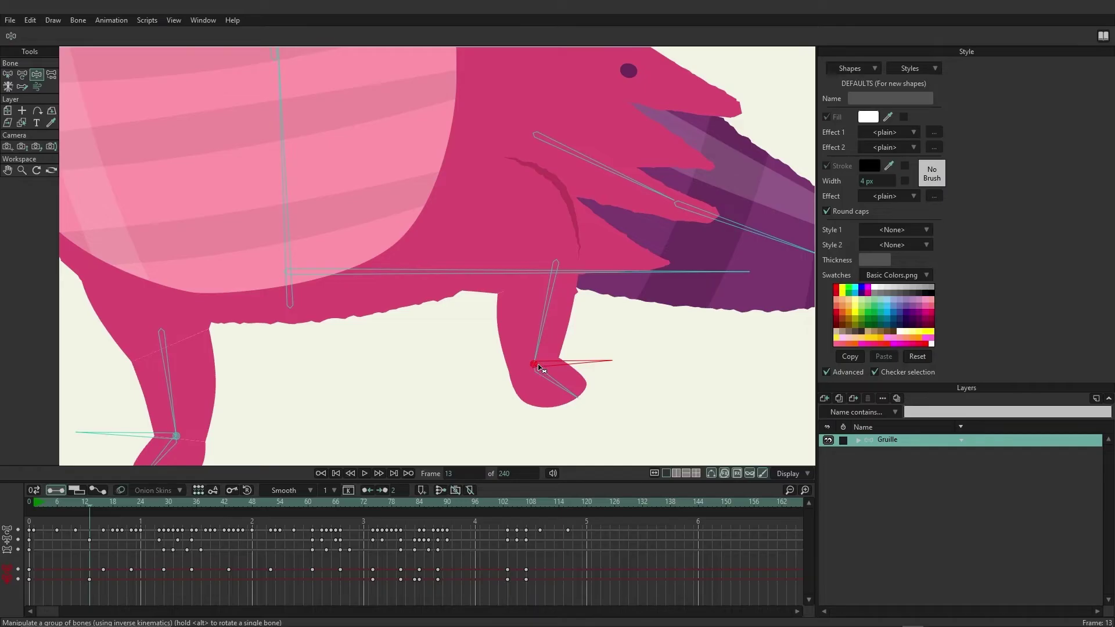
{"action": "scroll", "coordinate": [277, 383], "scroll_direction": "down", "scroll_amount": 2}
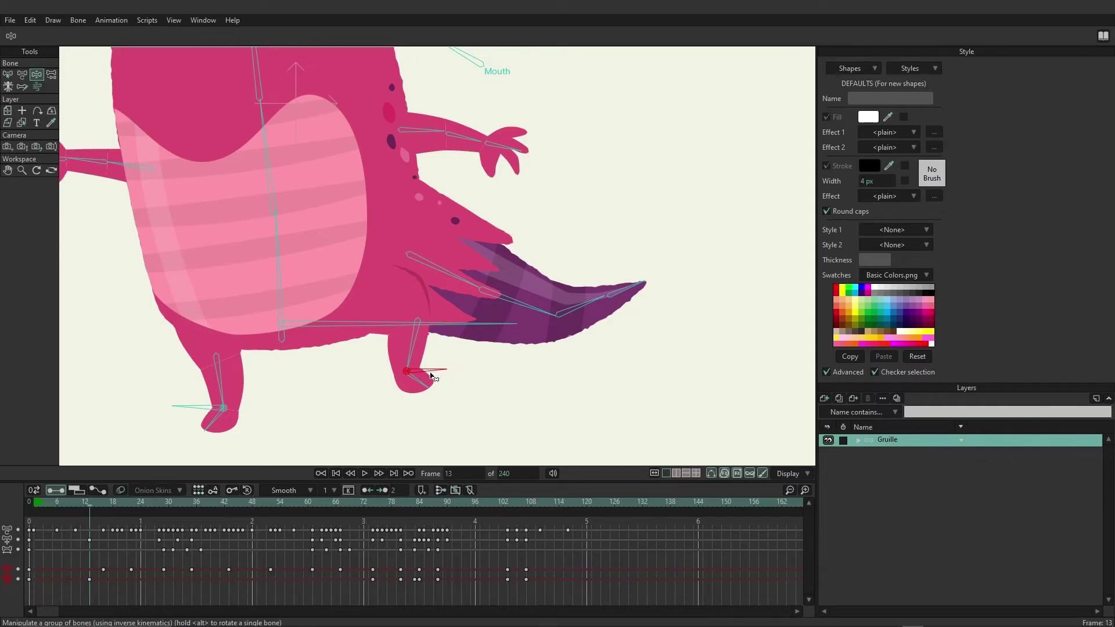
{"action": "left_click", "coordinate": [8, 74]}
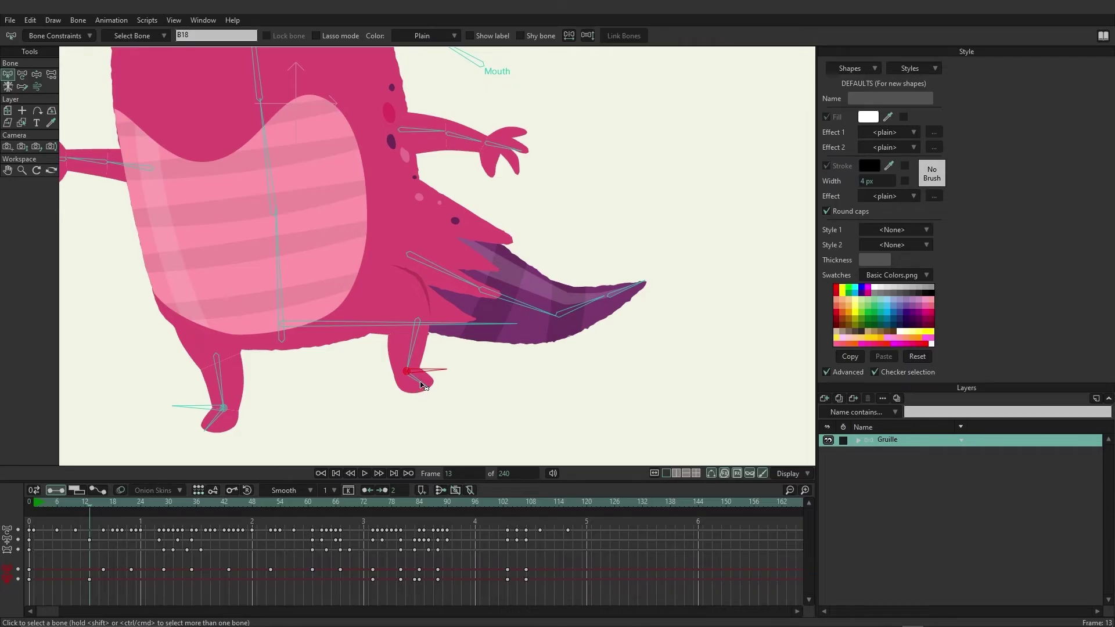
{"action": "left_click", "coordinate": [422, 385]}
{"action": "left_click", "coordinate": [272, 251]}
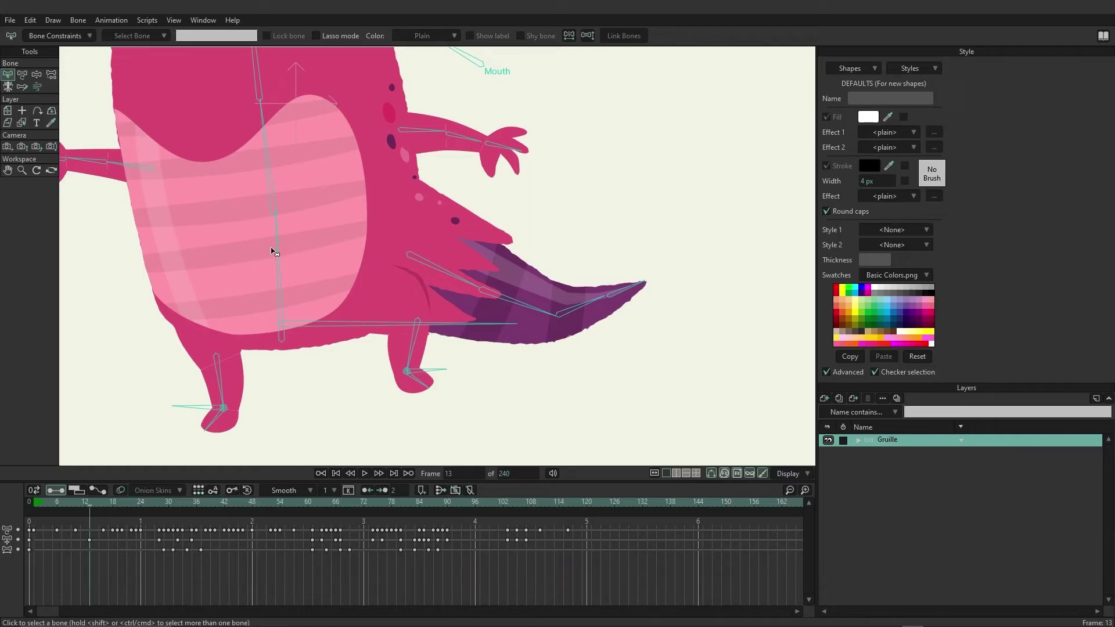
{"action": "left_click", "coordinate": [276, 253]}
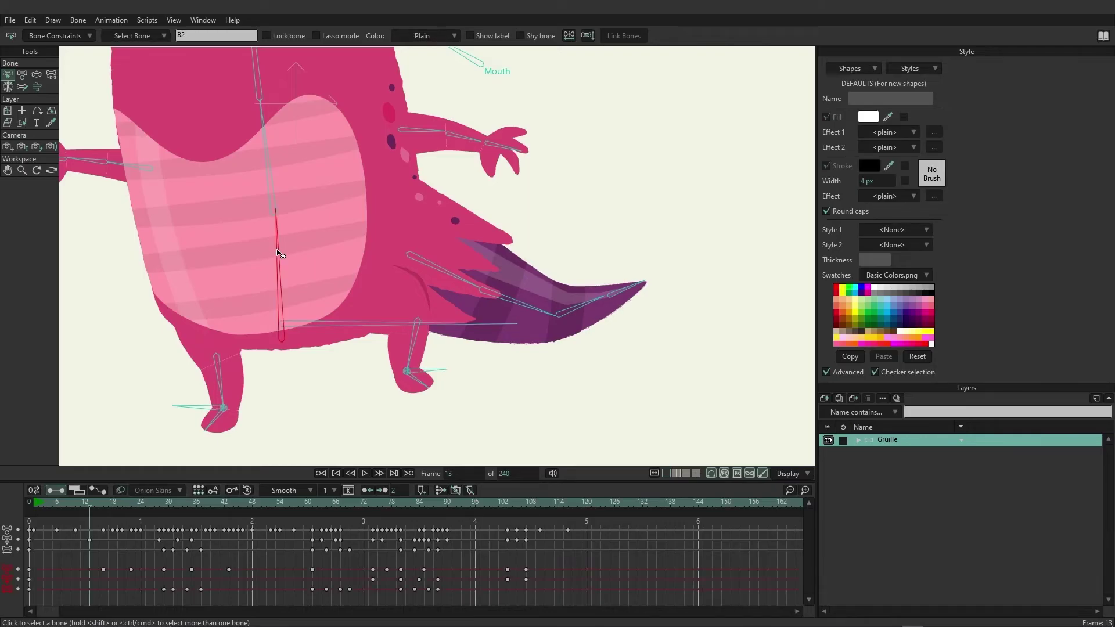
{"action": "left_click", "coordinate": [438, 373]}
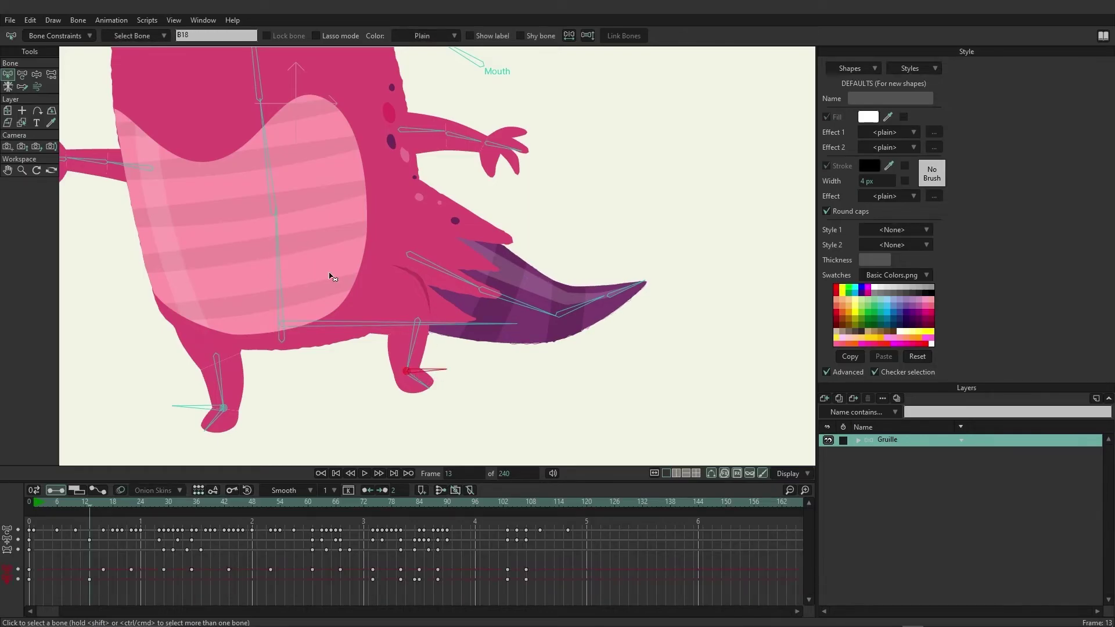
{"action": "left_click", "coordinate": [277, 245]}
{"action": "left_click", "coordinate": [337, 324]}
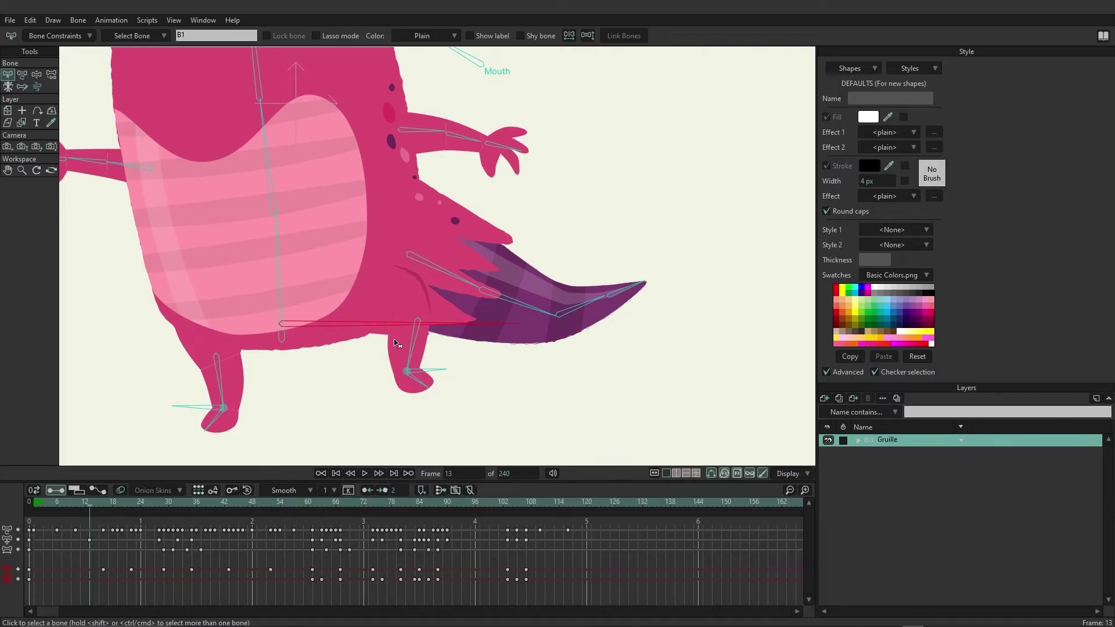
{"action": "left_click", "coordinate": [426, 342]}
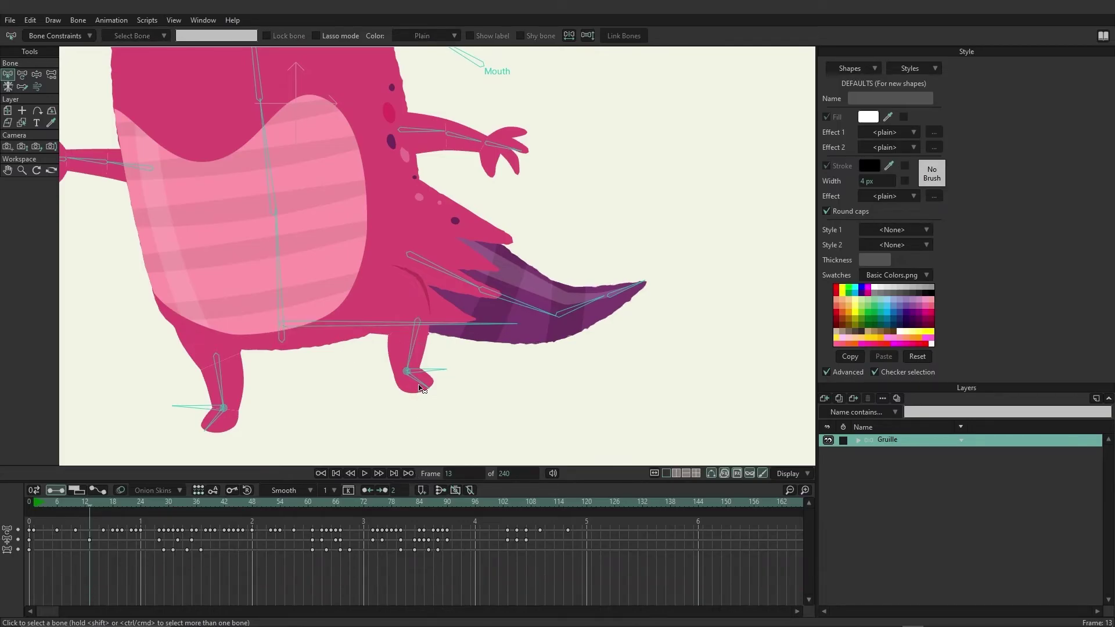
{"action": "left_click", "coordinate": [224, 401]}
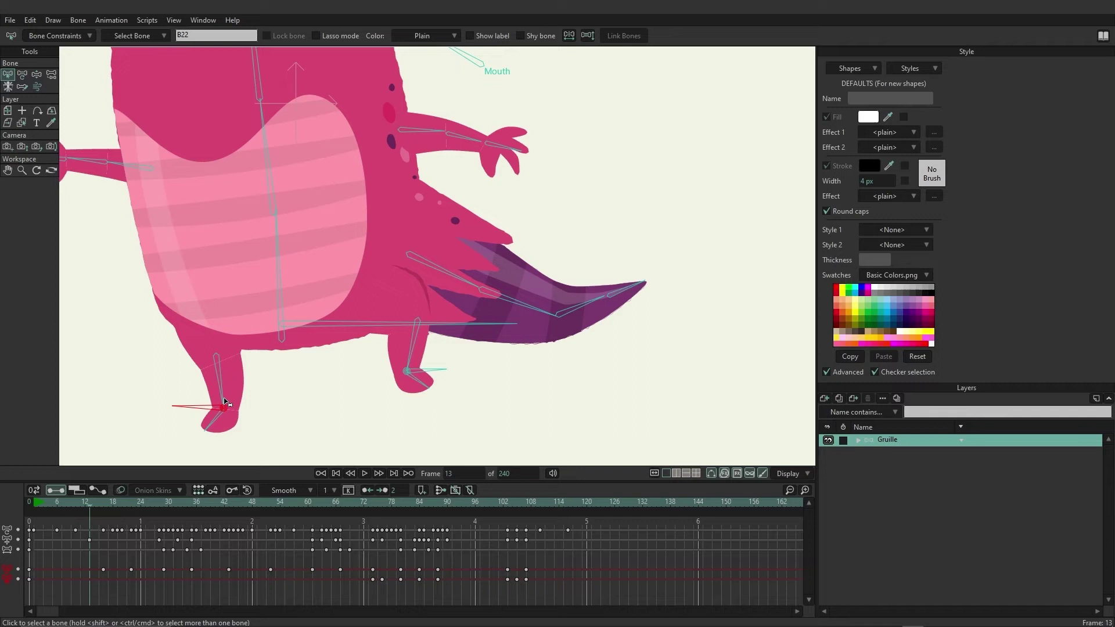
{"action": "left_click", "coordinate": [219, 385]}
{"action": "left_click", "coordinate": [221, 423]}
{"action": "left_click", "coordinate": [215, 412]}
{"action": "left_click_drag", "start_coordinate": [104, 501], "coordinate": [38, 509]}
Select arm bone B9 plus its lower arm bones and delete all their keyframes
{"action": "left_click", "coordinate": [425, 141]}
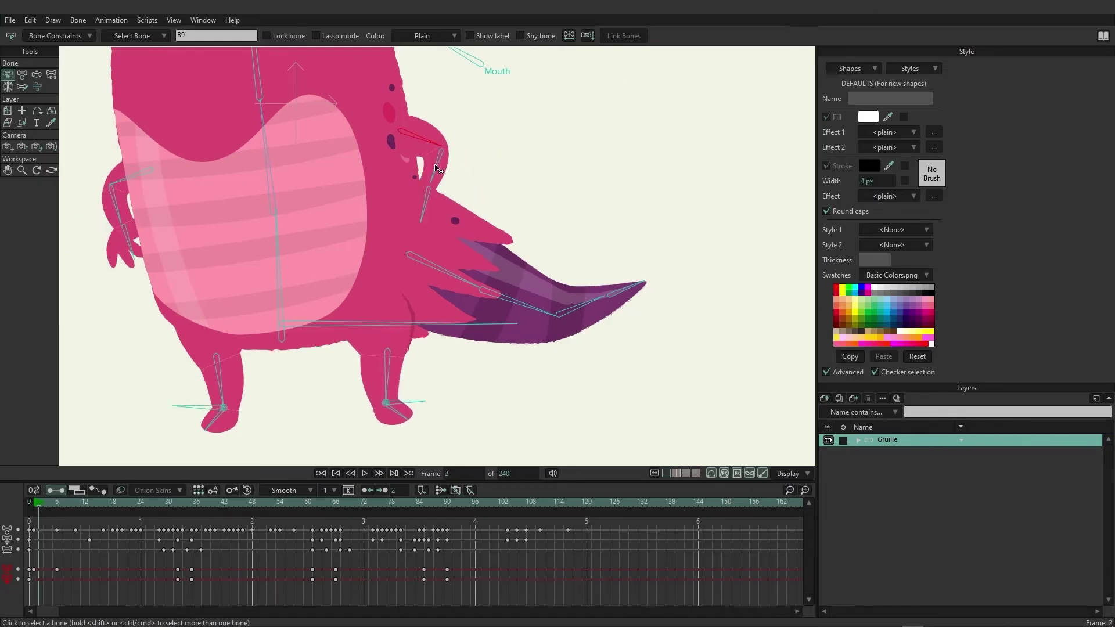
{"action": "left_click", "coordinate": [437, 167], "text": "shift"}
{"action": "left_click", "coordinate": [429, 203], "text": "shift"}
{"action": "left_click_drag", "start_coordinate": [488, 586], "coordinate": [33, 575]}
{"action": "key", "text": "Delete"}
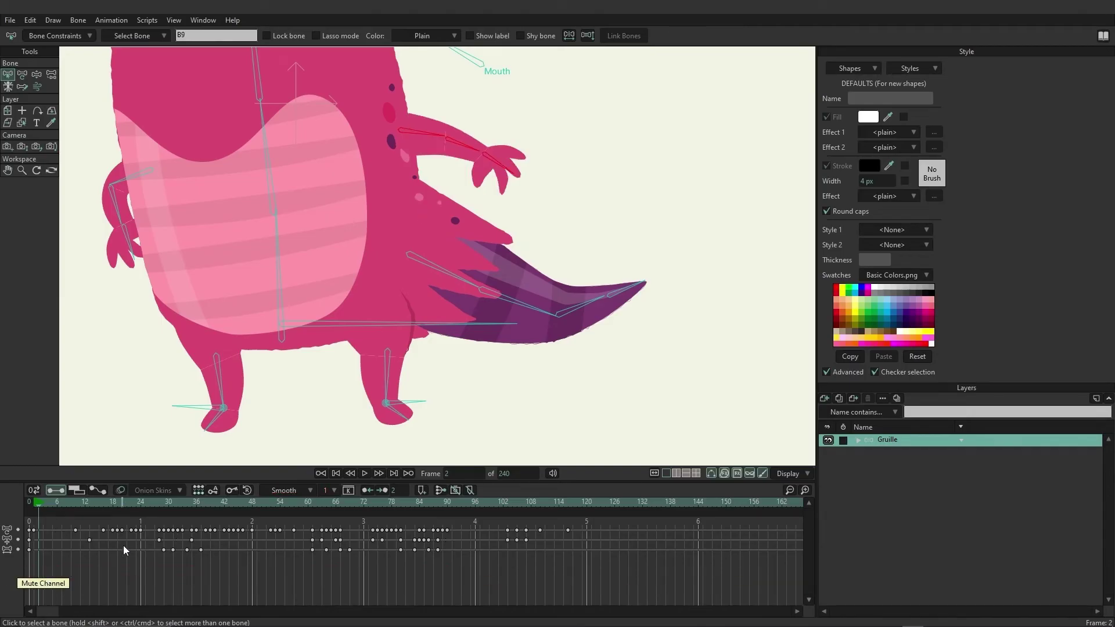
{"action": "left_click", "coordinate": [62, 502]}
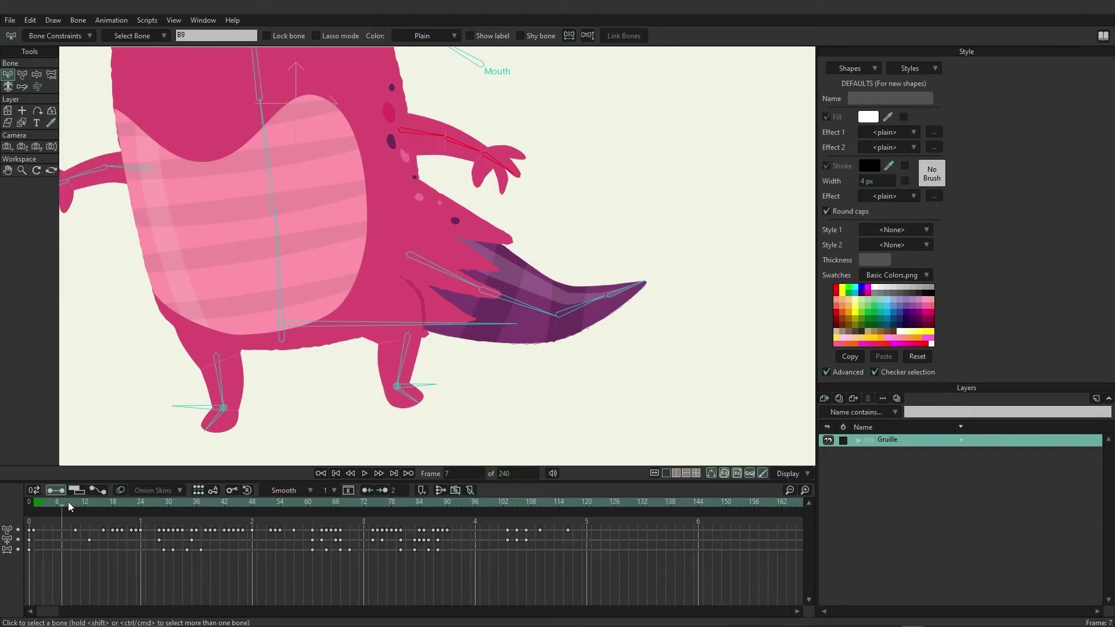
{"action": "left_click_drag", "start_coordinate": [68, 502], "coordinate": [349, 529]}
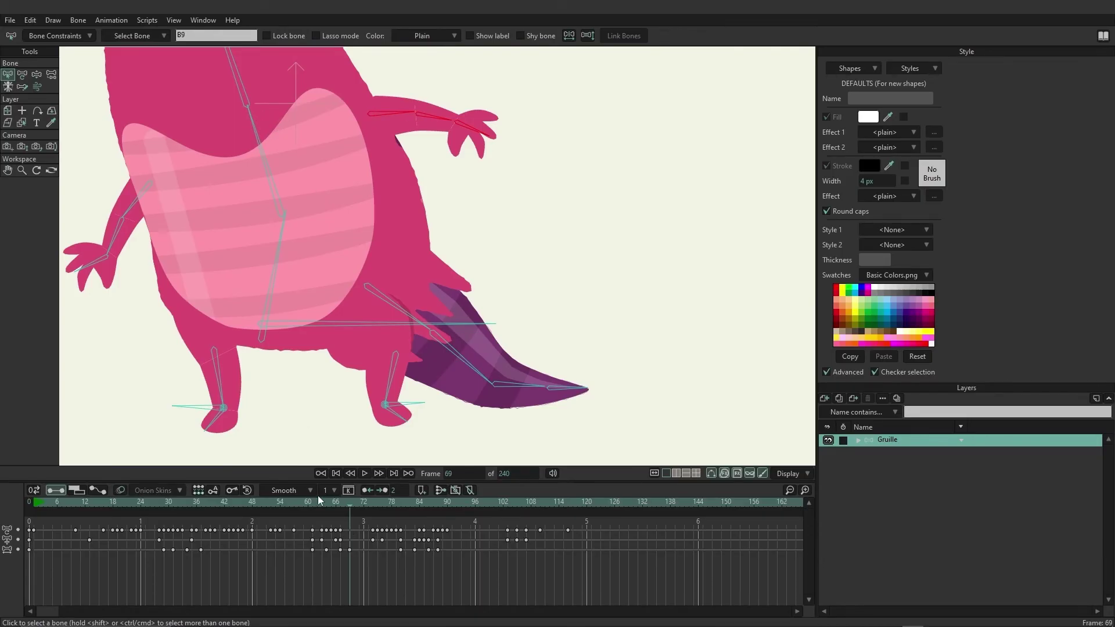
{"action": "left_click", "coordinate": [379, 503]}
{"action": "left_click_drag", "start_coordinate": [385, 504], "coordinate": [327, 514]}
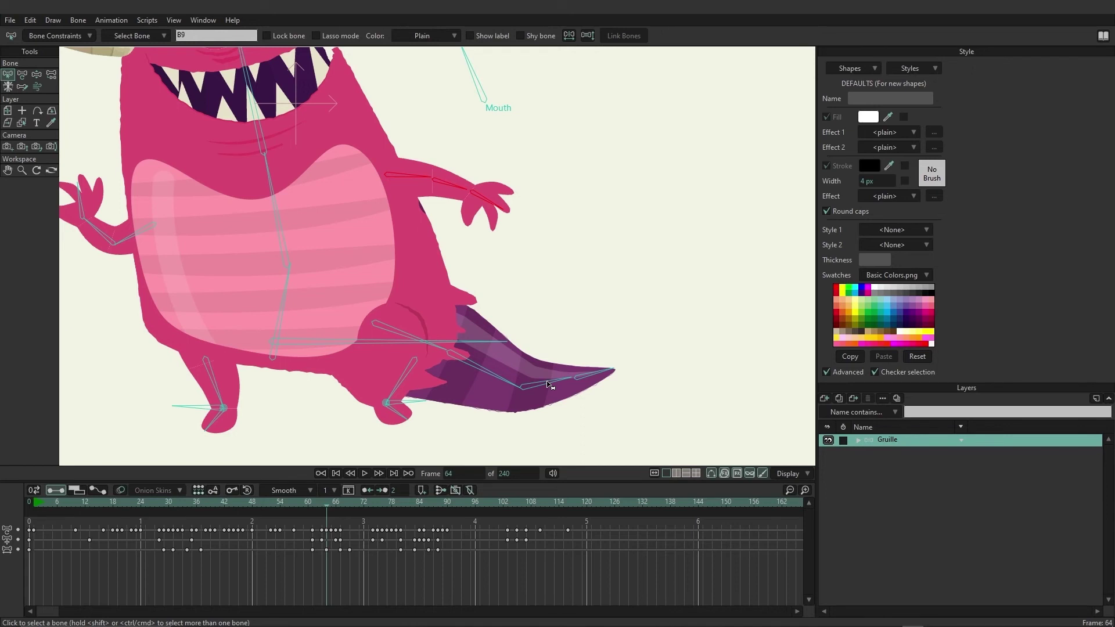
At frame 10, select tail bones B8, B7, B6 and B5 and delete all their keyframes
{"action": "left_click", "coordinate": [75, 504]}
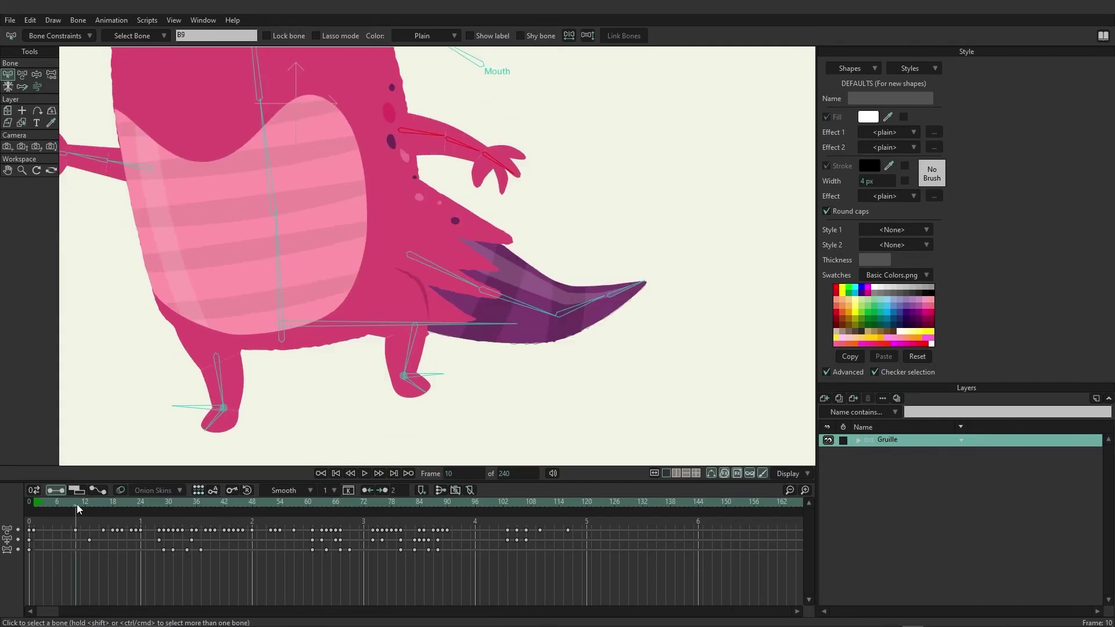
{"action": "left_click", "coordinate": [636, 293]}
{"action": "left_click", "coordinate": [583, 308], "text": "shift"}
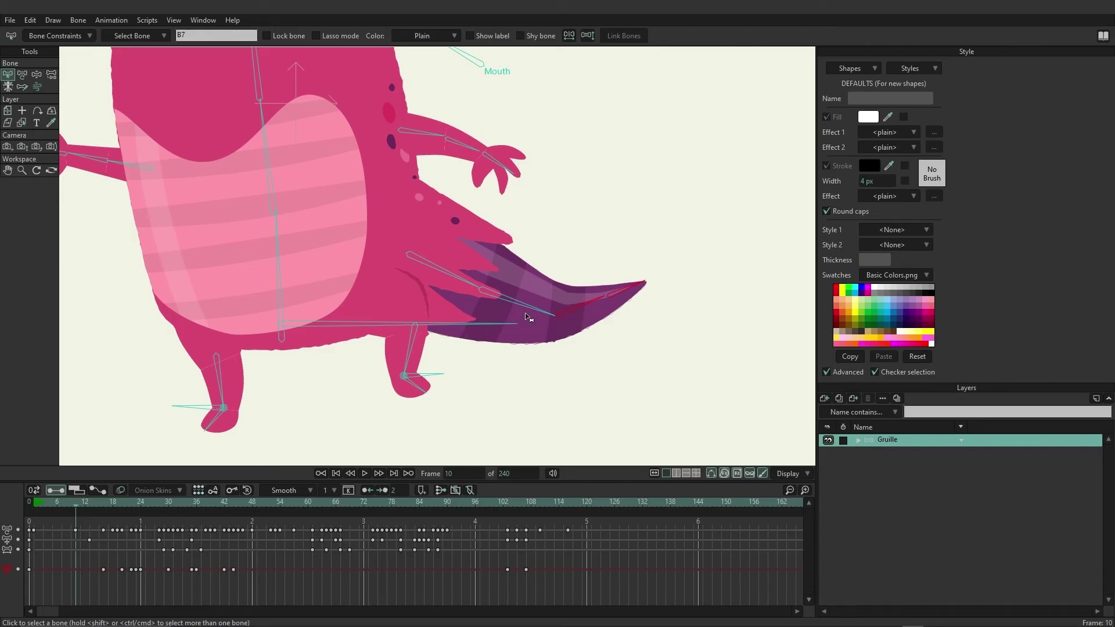
{"action": "left_click", "coordinate": [497, 292], "text": "shift"}
{"action": "left_click", "coordinate": [444, 274], "text": "shift"}
{"action": "left_click_drag", "start_coordinate": [579, 581], "coordinate": [77, 563]}
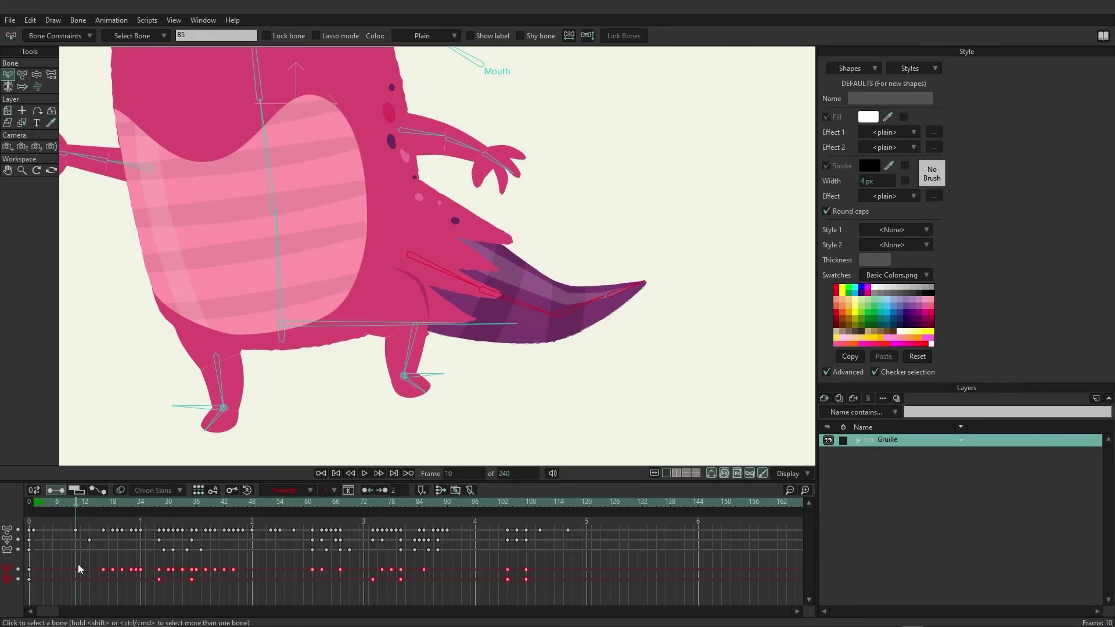
{"action": "key", "text": "Delete"}
Scrub through the animation, then marquee-select and delete the keyframes at frames 29–31
{"action": "left_click_drag", "start_coordinate": [58, 505], "coordinate": [295, 508]}
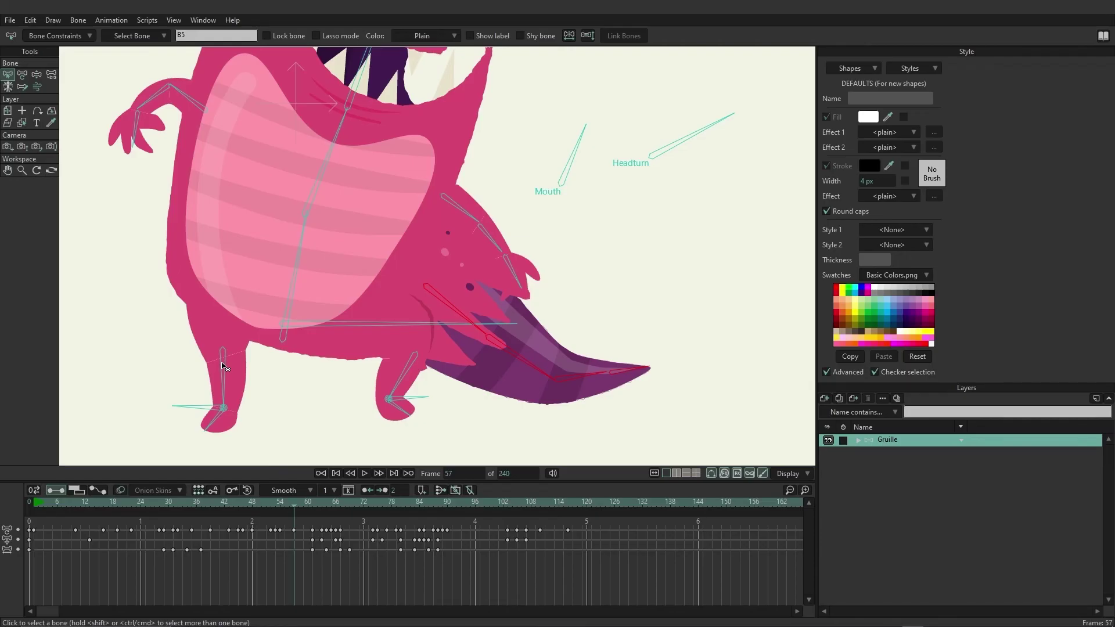
{"action": "left_click_drag", "start_coordinate": [56, 499], "coordinate": [177, 508]}
{"action": "left_click_drag", "start_coordinate": [176, 562], "coordinate": [201, 509]}
{"action": "key", "text": "Delete"}
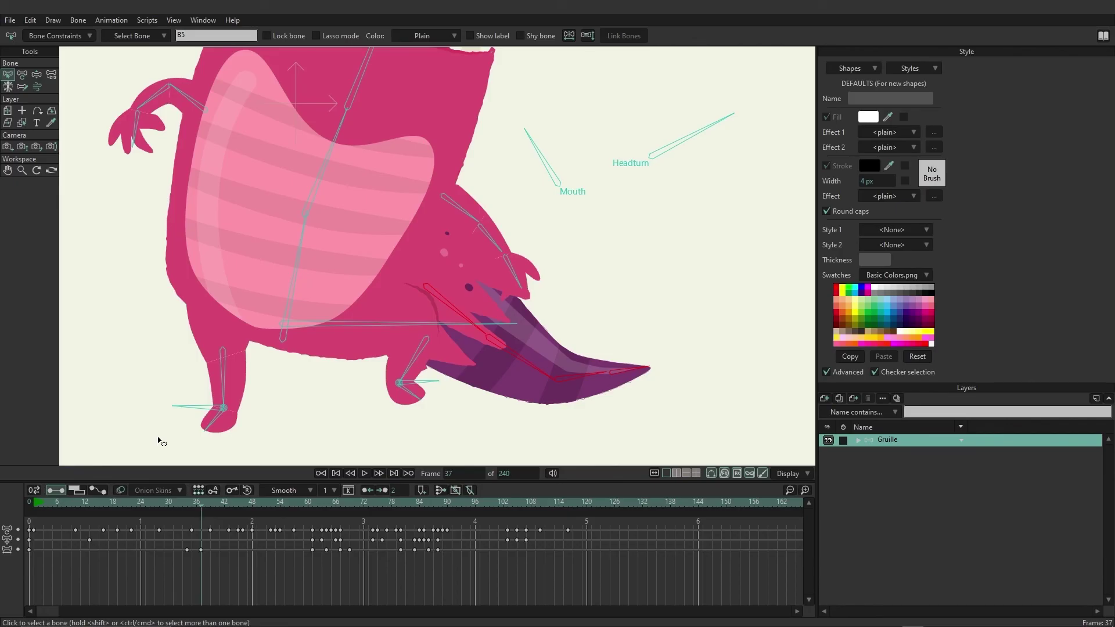
Select leg bone B20, the side bone near the foot, and foot bone B21
{"action": "left_click", "coordinate": [224, 372]}
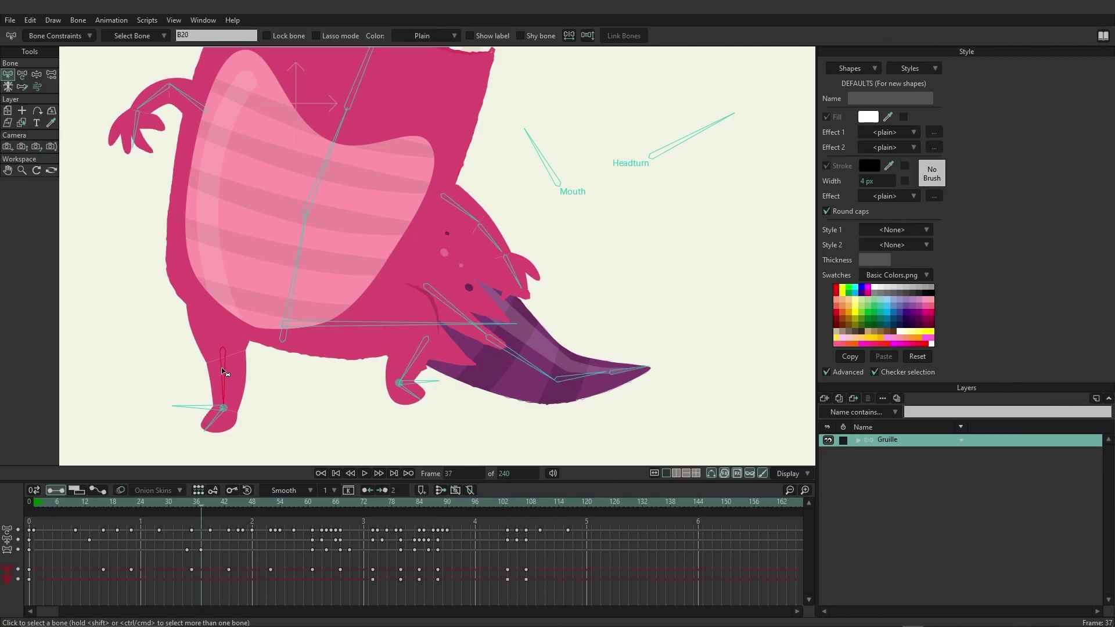
{"action": "left_click", "coordinate": [196, 411]}
{"action": "left_click", "coordinate": [214, 427]}
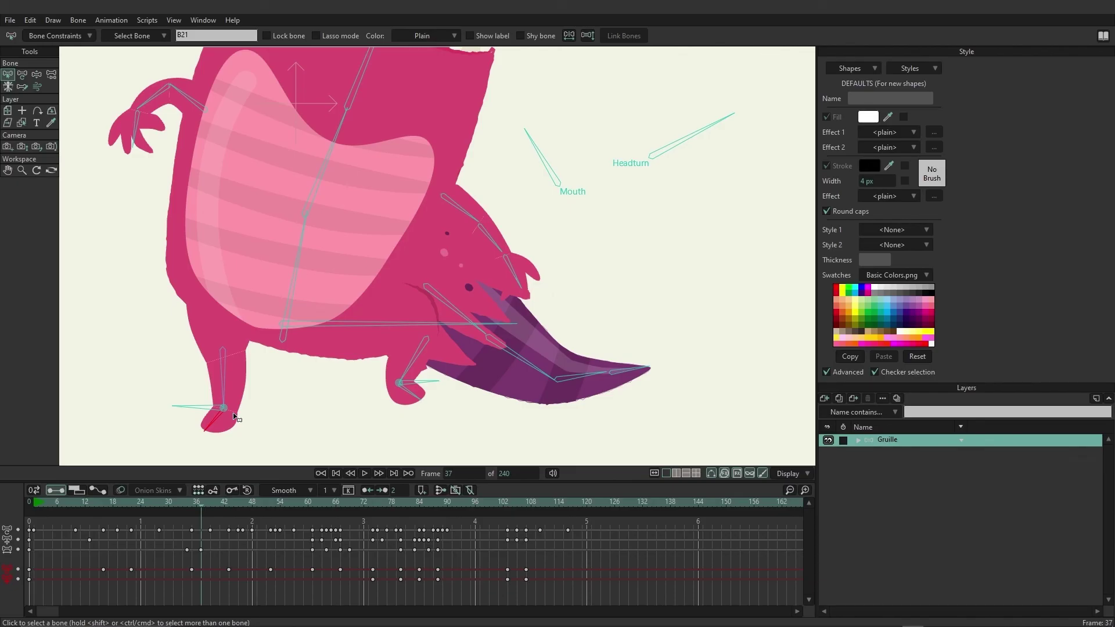